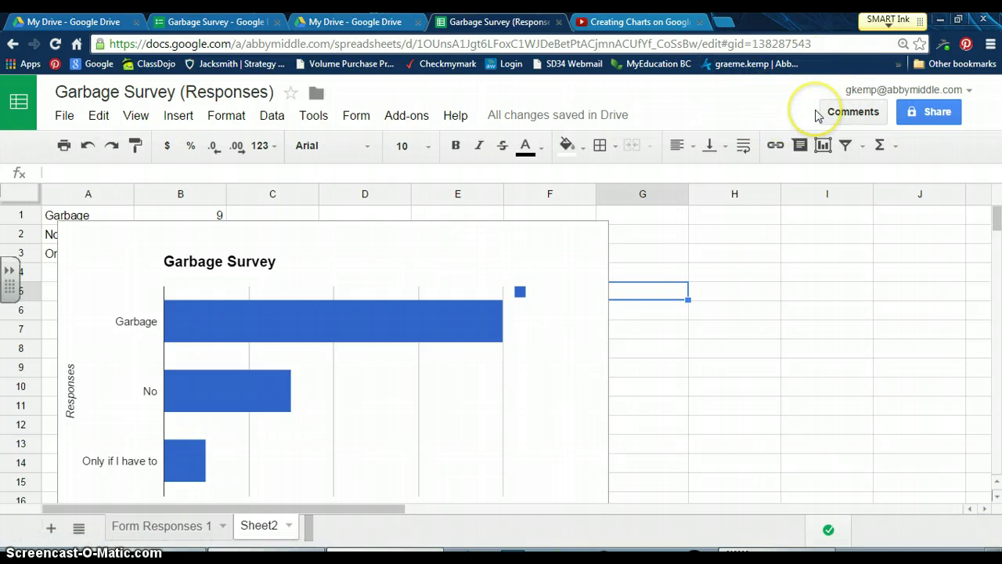
Step: Leave the Garbage Survey (Responses) spreadsheet for Google Drive and create a blank Google Docs document
click(21, 104)
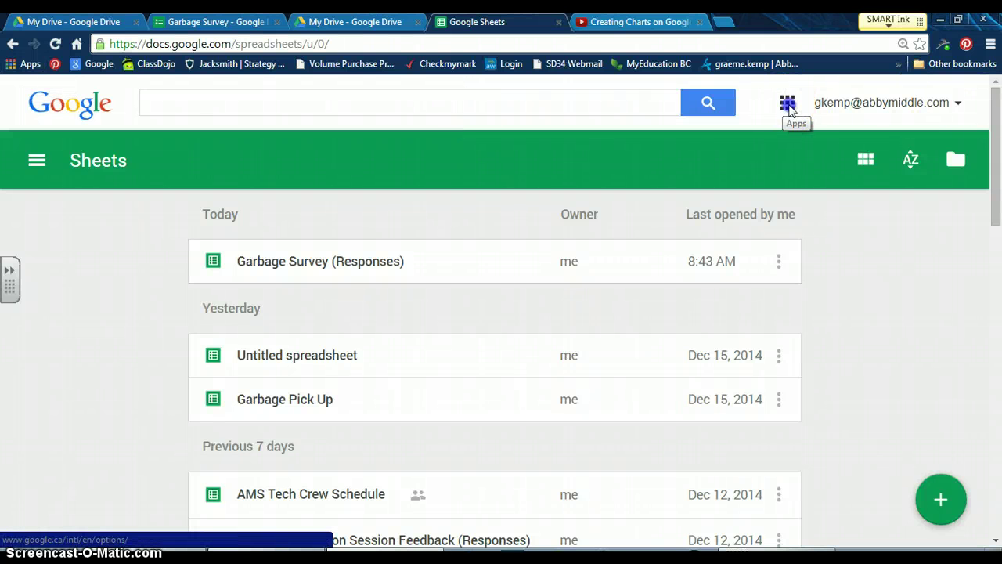
click(786, 105)
click(894, 196)
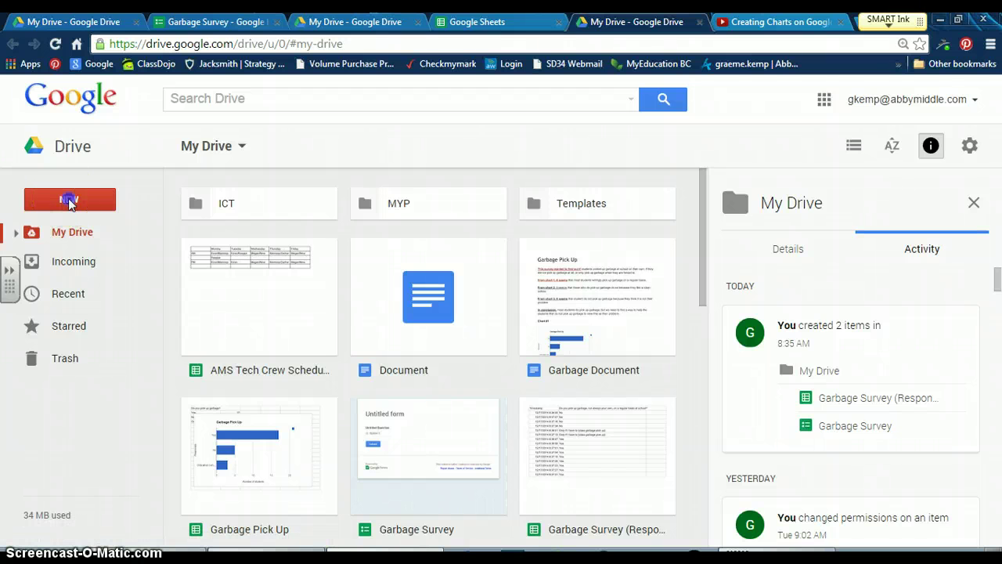
click(68, 200)
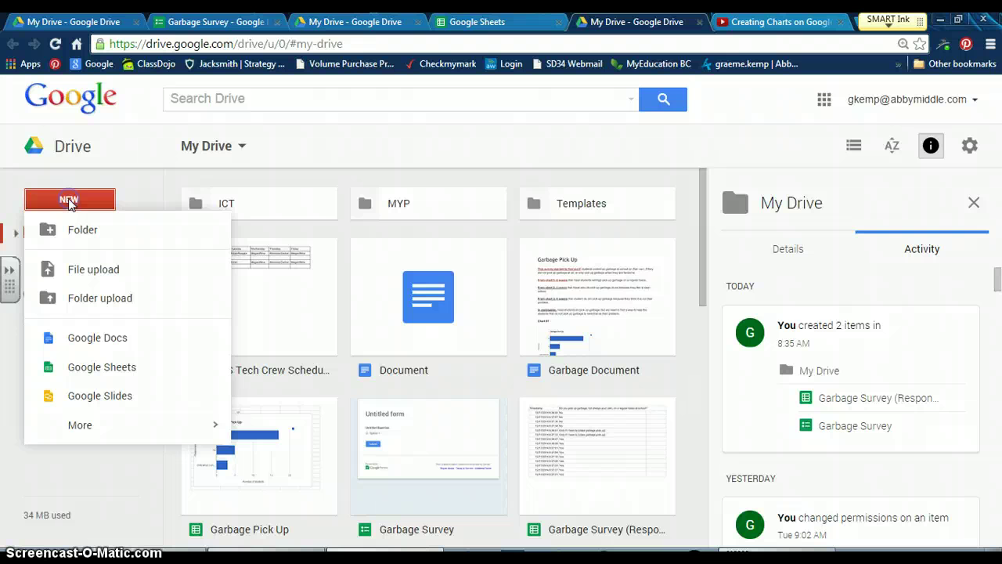
click(120, 337)
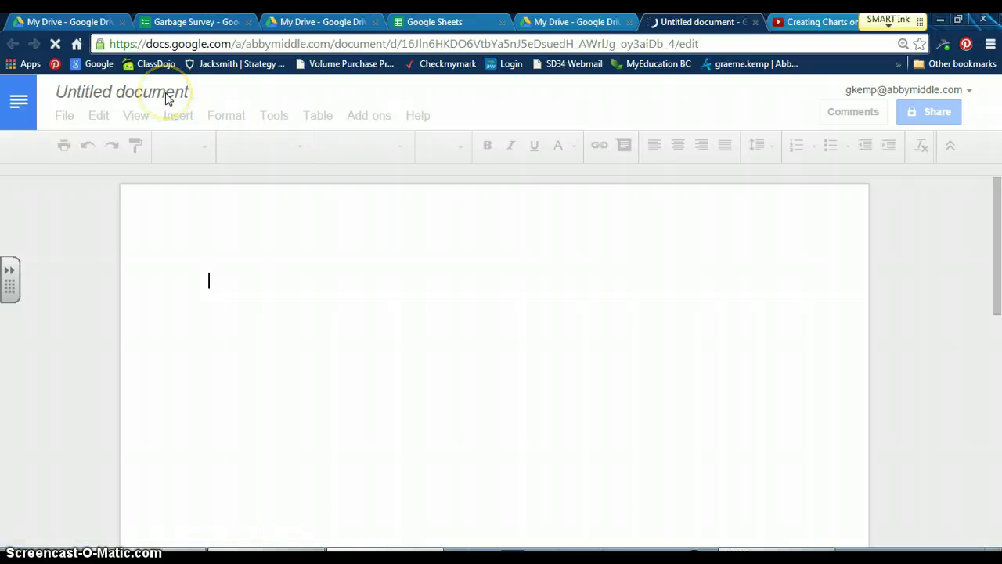
Step: Rename the untitled document as Garbage Survey Results
click(166, 93)
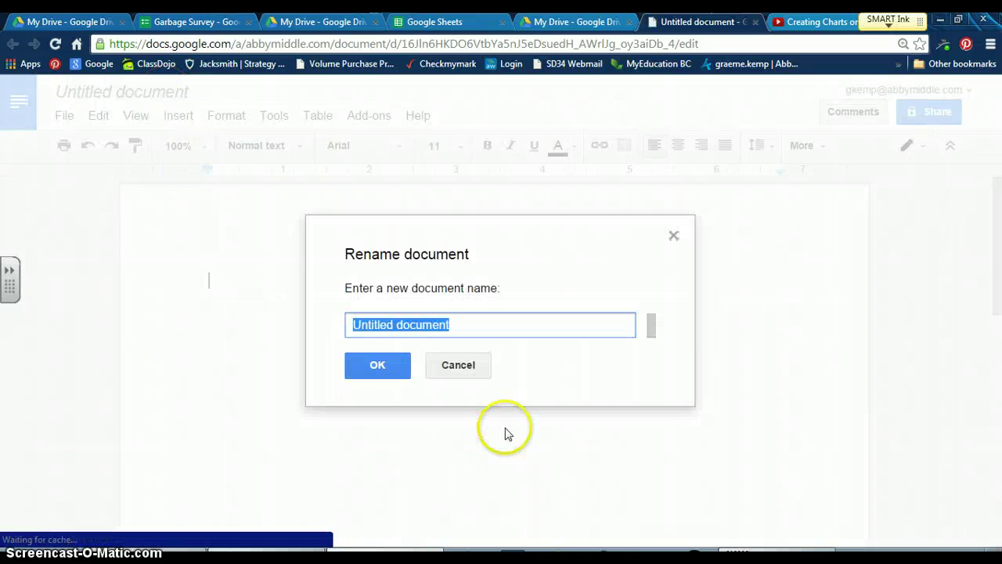
click(470, 377)
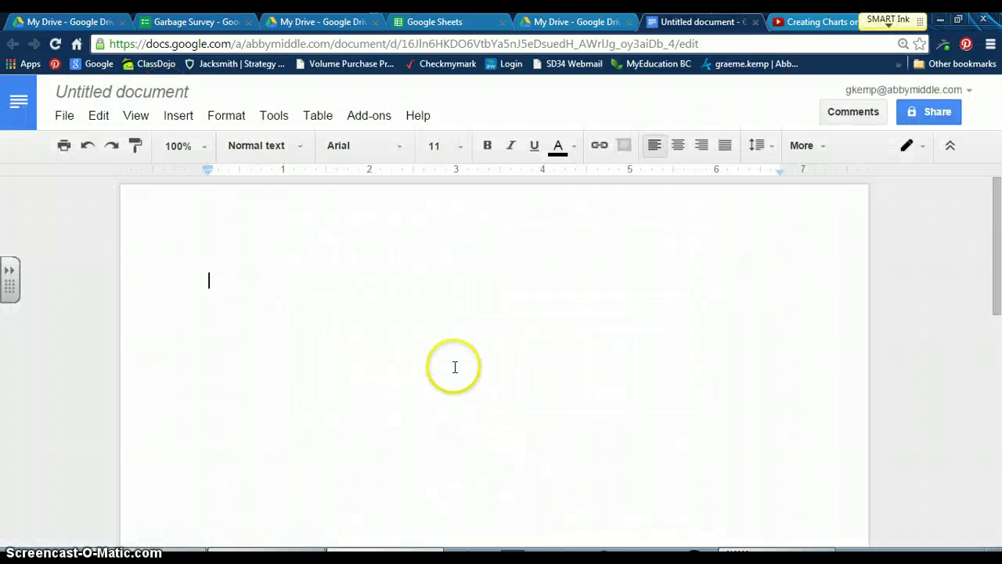
click(104, 95)
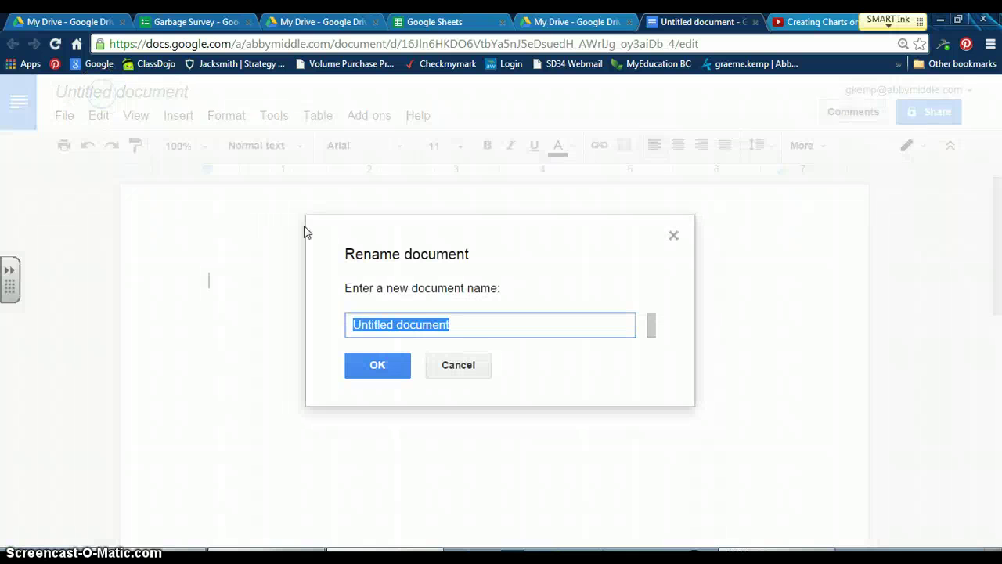
text(Garg)
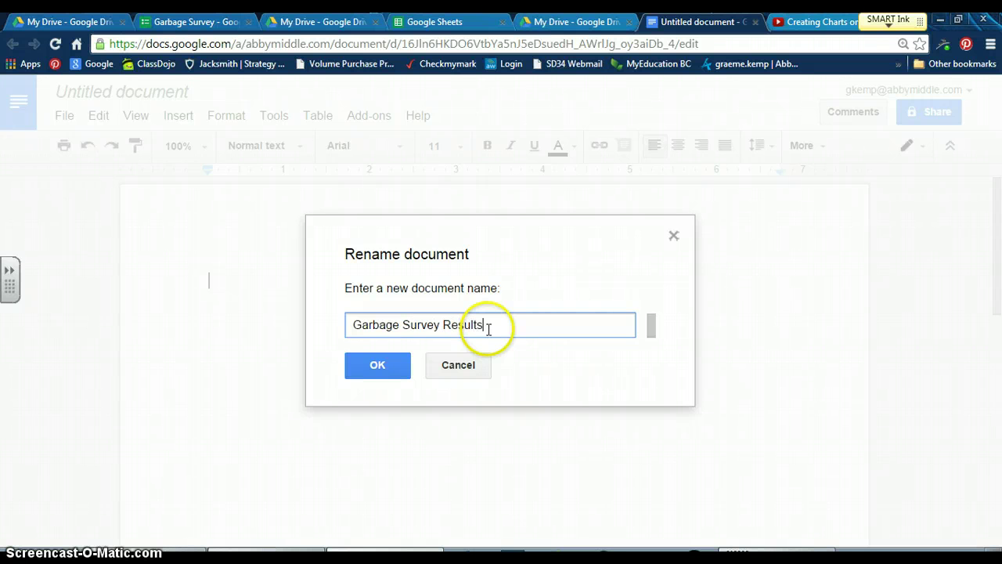
text(age Survey Results)
click(395, 366)
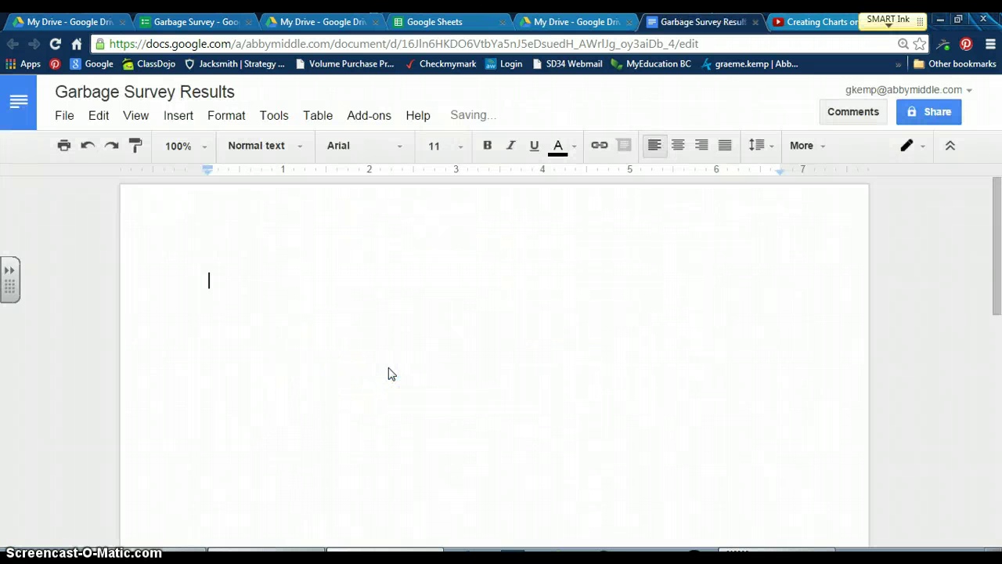
Step: Enter the heading "Garbage Survey" in the document body and insert an empty line above it
click(259, 258)
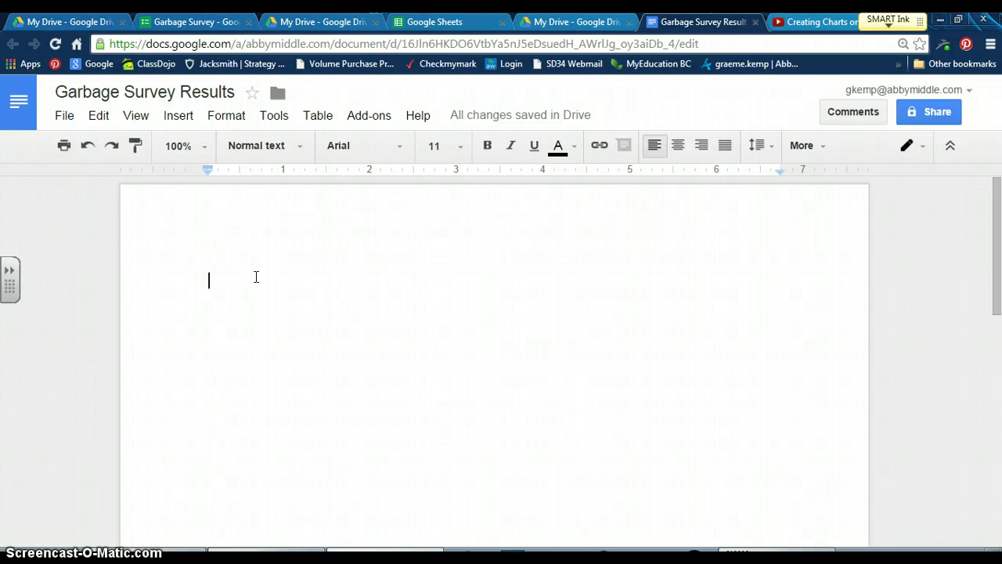
text(Garbage Survey)
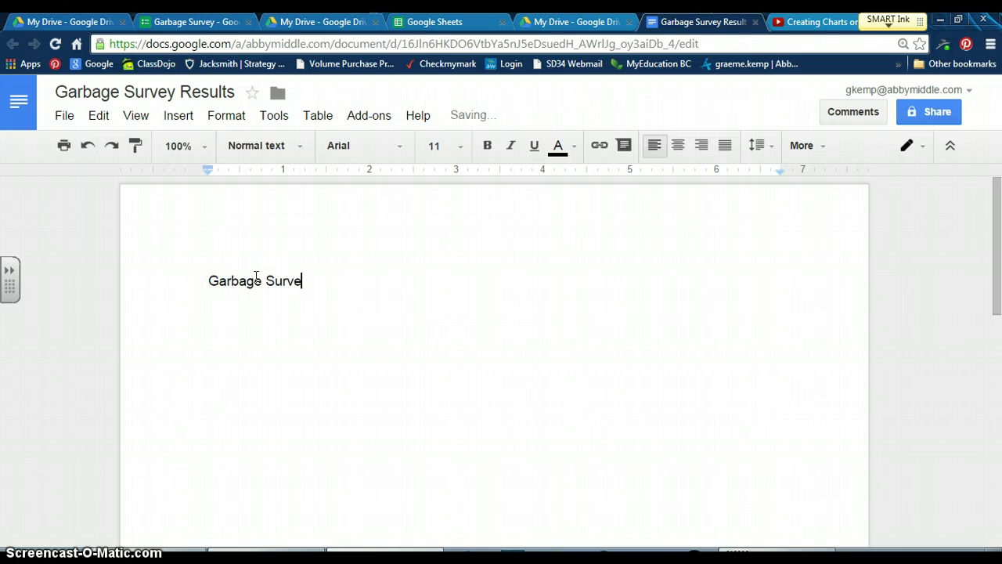
click(203, 279)
key(Return)
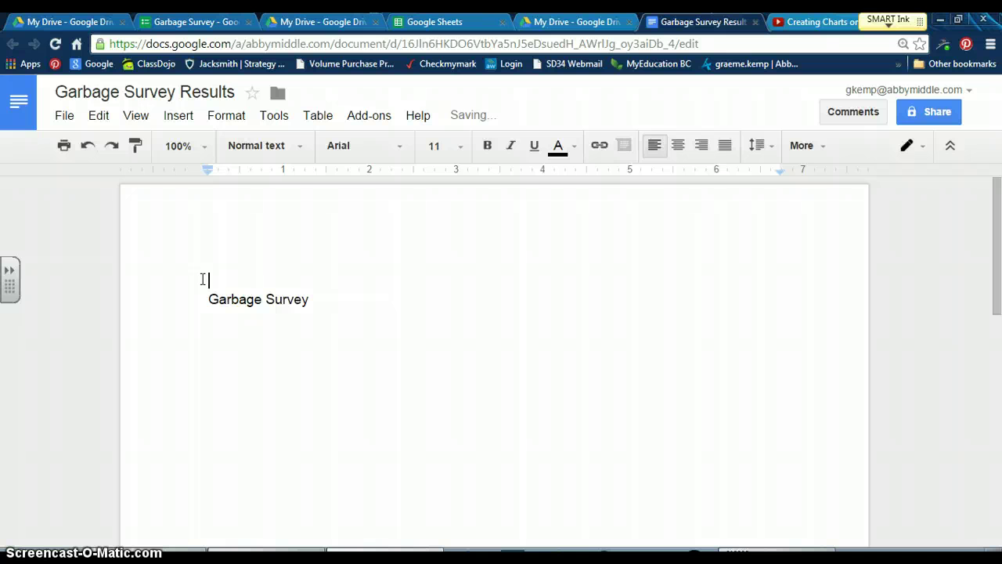
Step: Add the author's name and the date December 17, 2014 as two right-aligned lines directly above the Garbage Survey heading
click(703, 149)
click(703, 149)
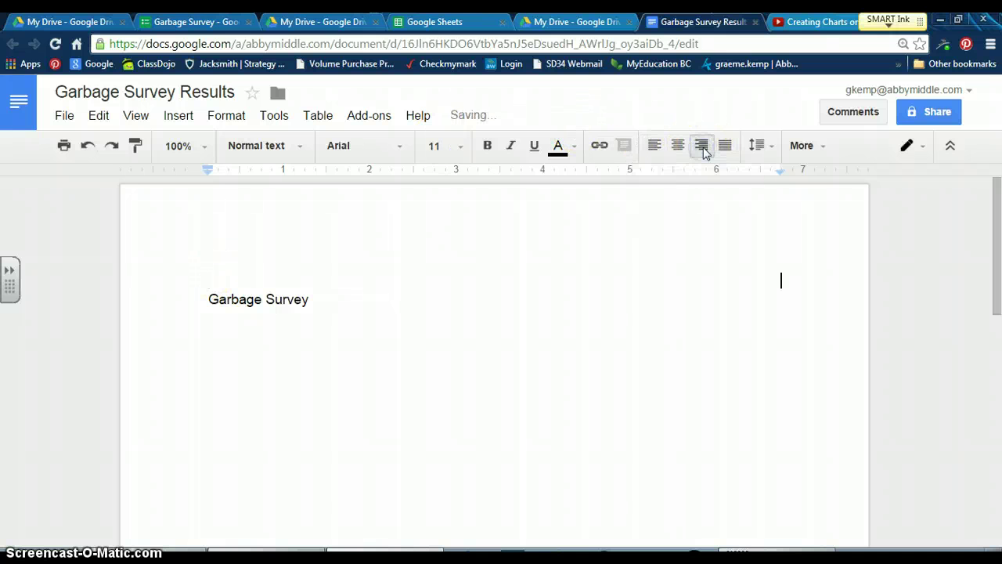
text(MrKemp)
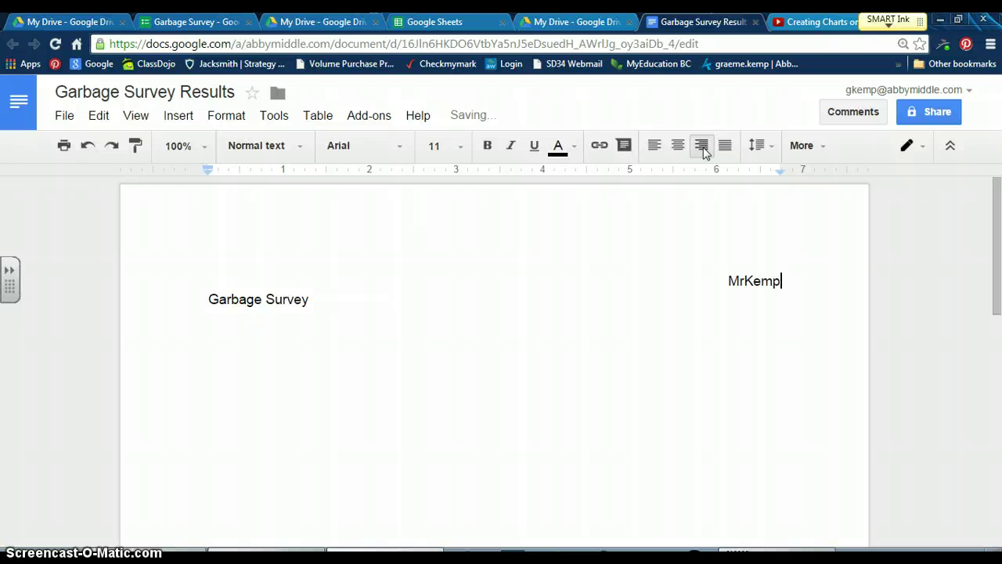
key(Return)
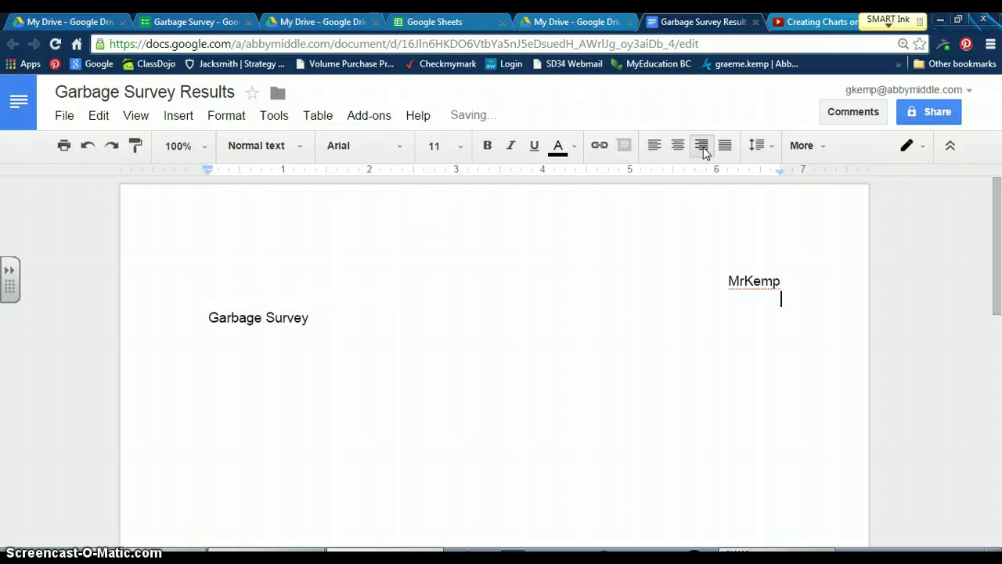
text(Dece)
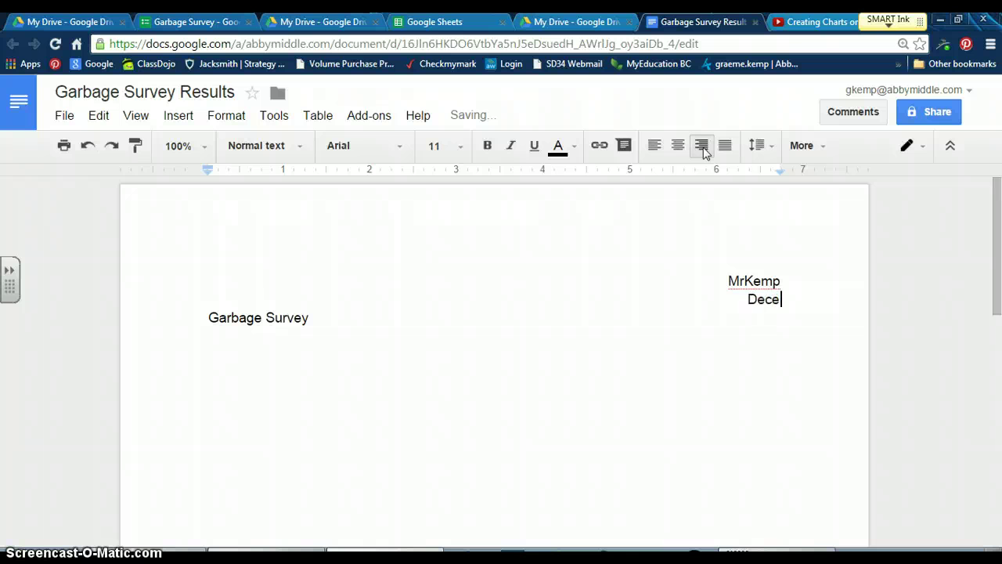
text(mber 17, 2014)
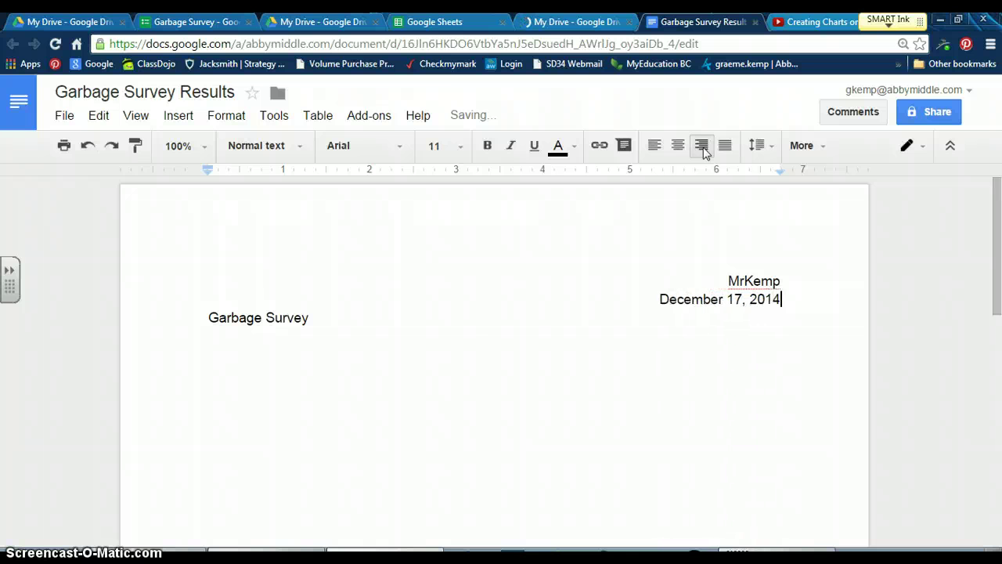
key(Return)
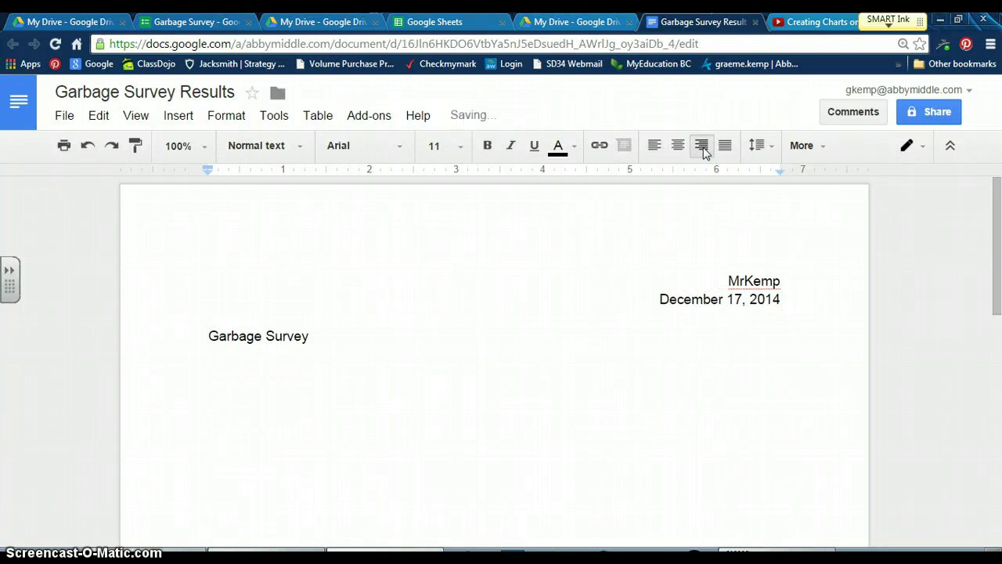
click(656, 145)
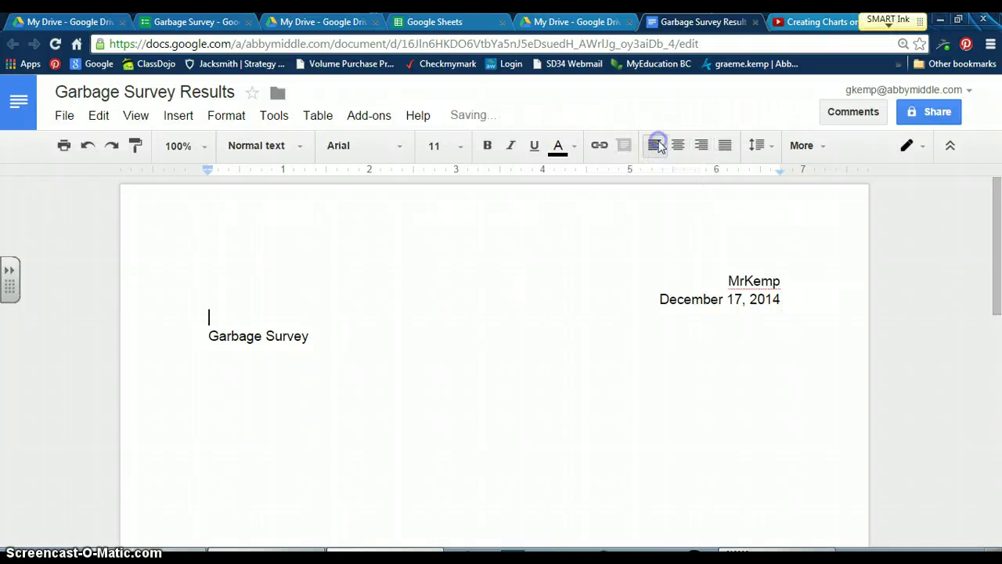
key(Delete)
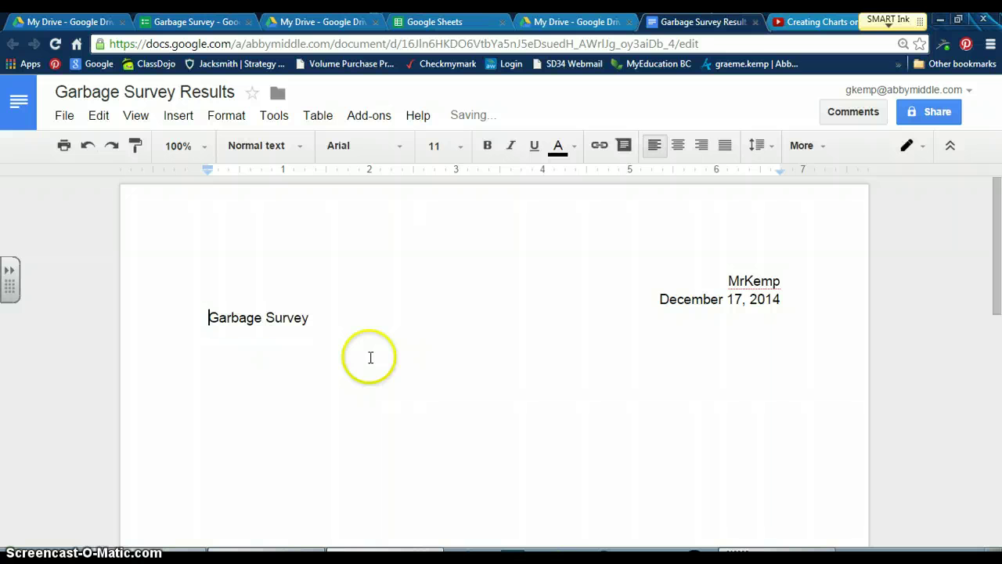
Step: Add empty space below the Garbage Survey heading and place the cursor there
double_click(362, 324)
key(Return)
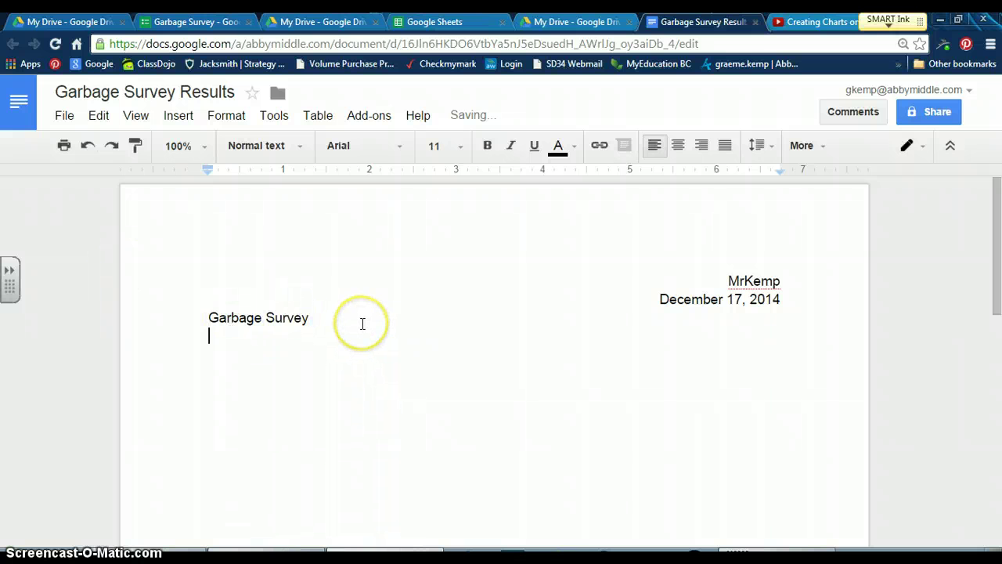
click(225, 354)
drag(225, 355, 244, 372)
click(227, 352)
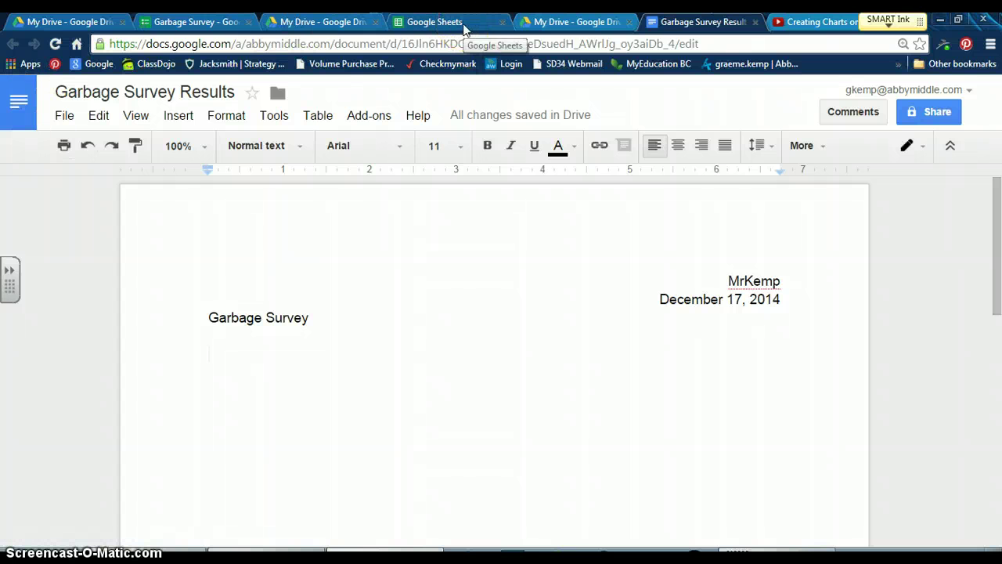
Step: Close the Garbage Survey form and the Google Sheets home page
click(188, 23)
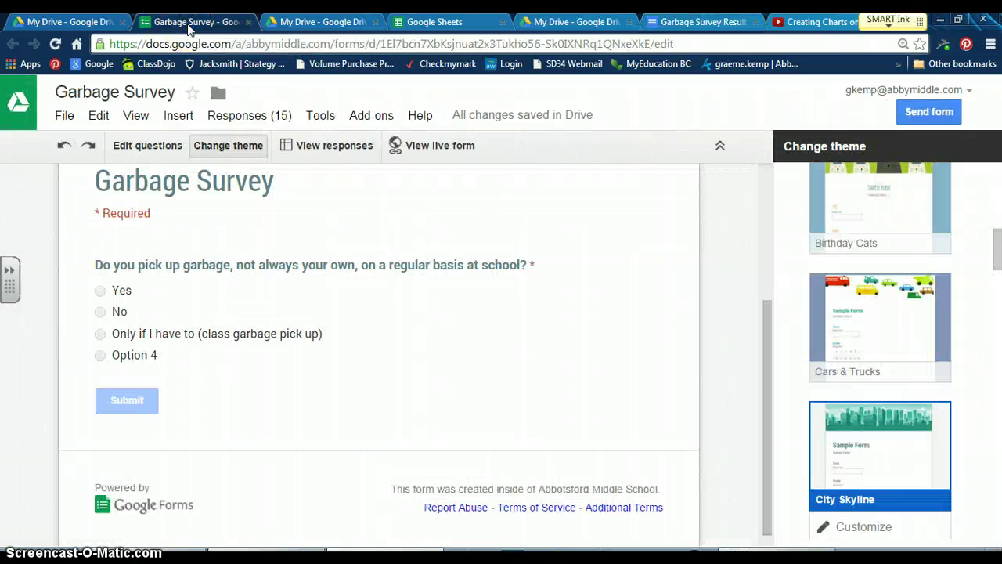
click(249, 22)
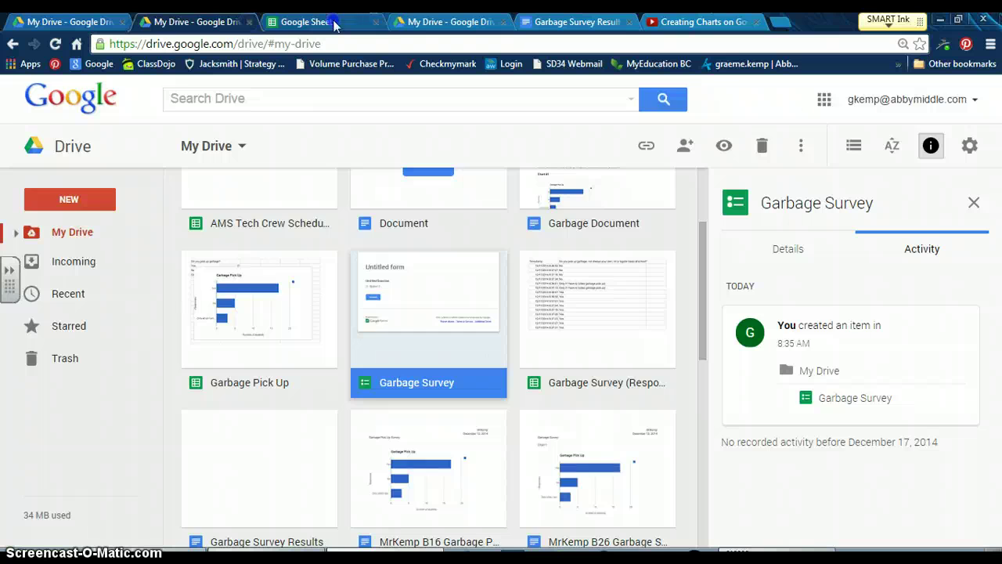
click(335, 24)
click(375, 22)
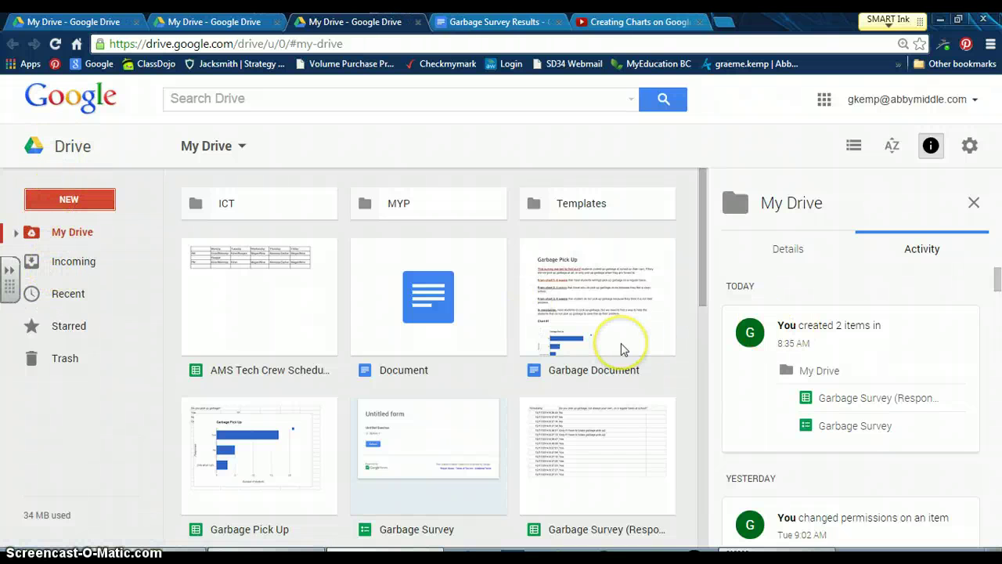
Step: Open the Garbage Survey (Responses) spreadsheet from Drive and switch to Sheet2
scroll(622, 348, down, 2)
scroll(622, 349, down, 1)
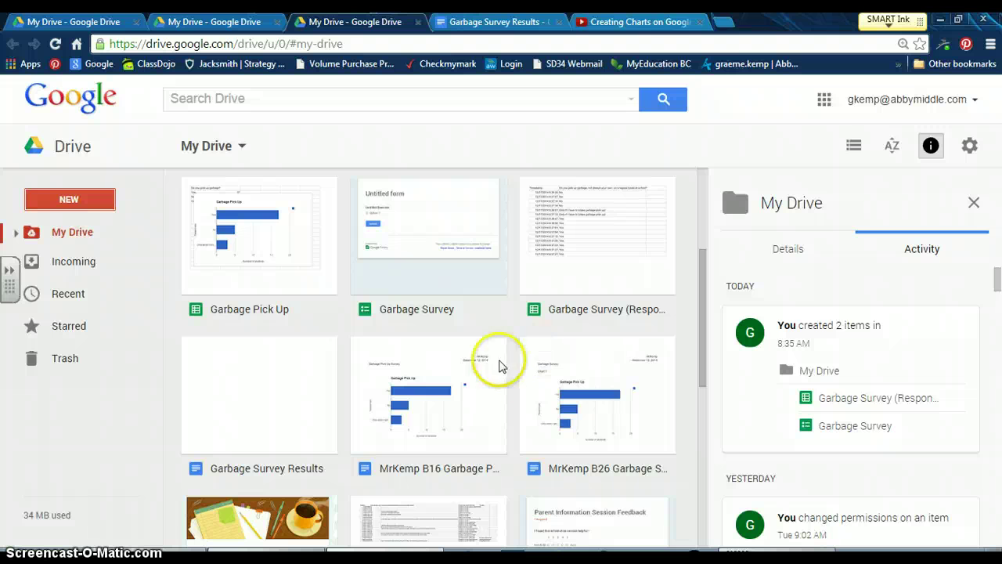
click(594, 232)
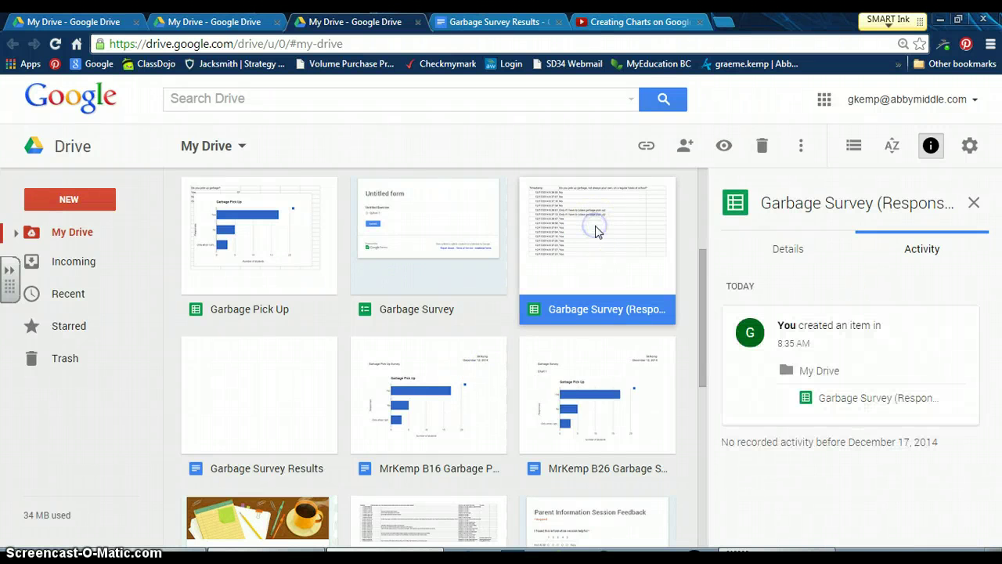
double_click(595, 231)
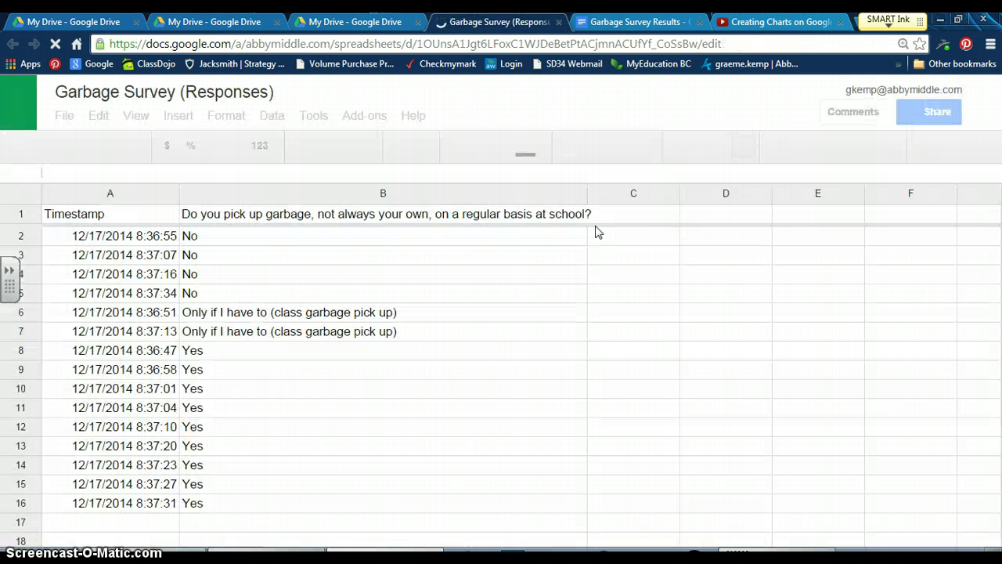
click(520, 275)
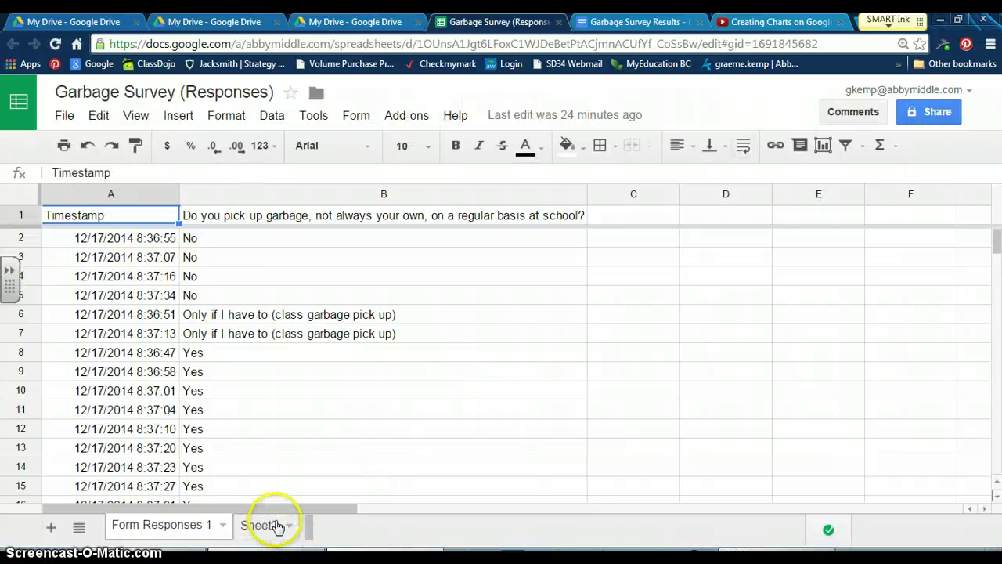
click(263, 531)
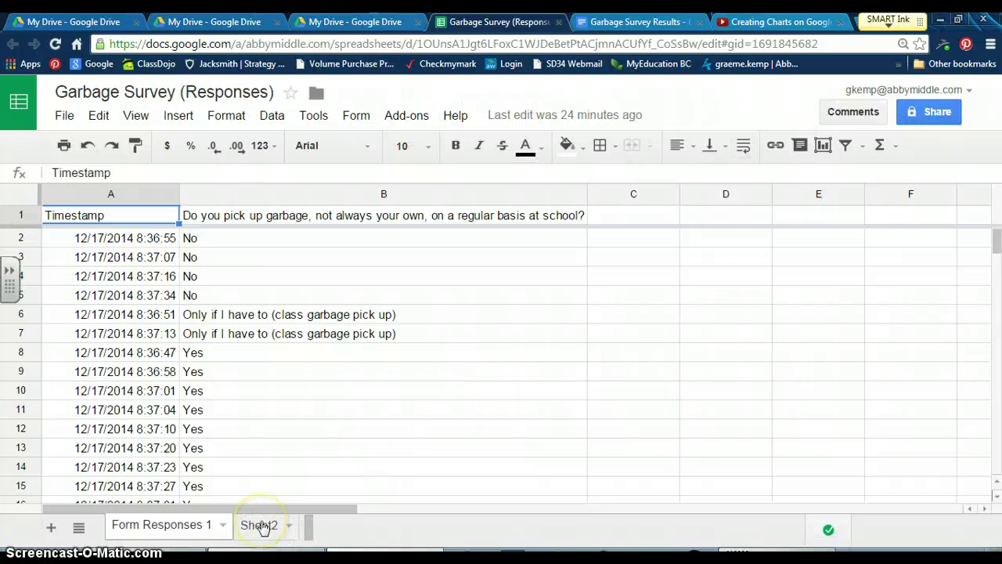
click(263, 526)
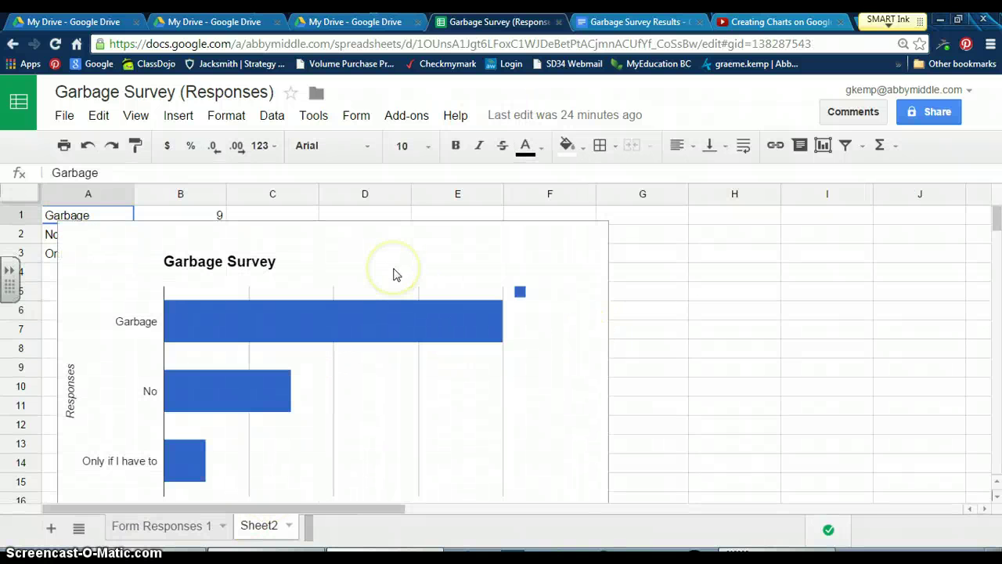
Step: Copy the Garbage Survey bar chart on Sheet2 using the chart's own copy option
click(394, 251)
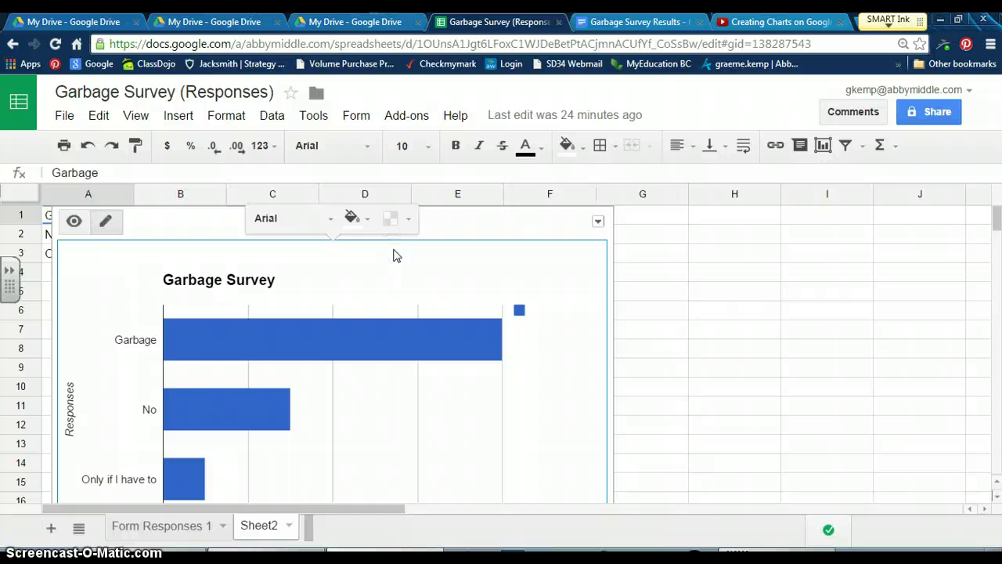
click(201, 286)
click(201, 286)
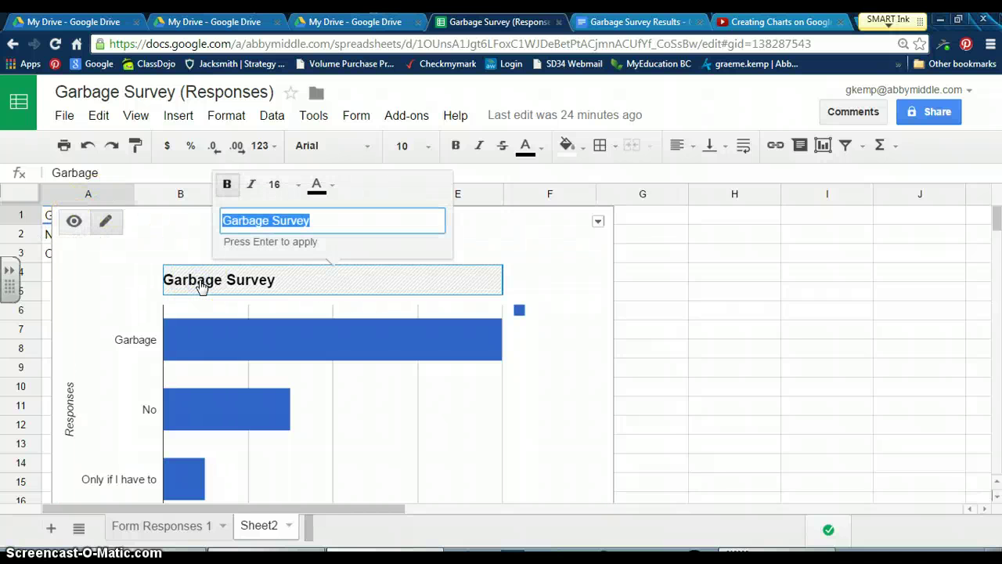
click(506, 243)
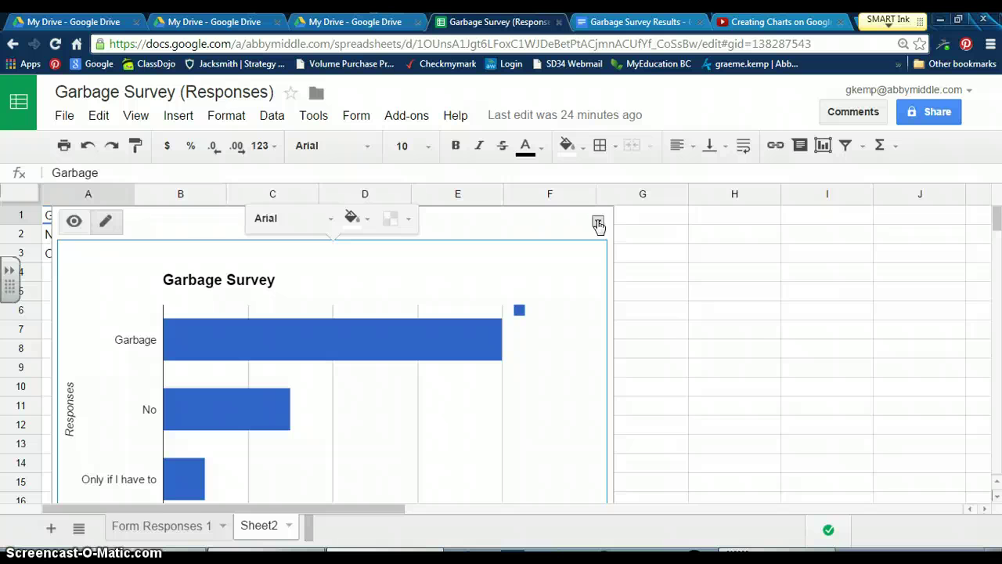
click(598, 224)
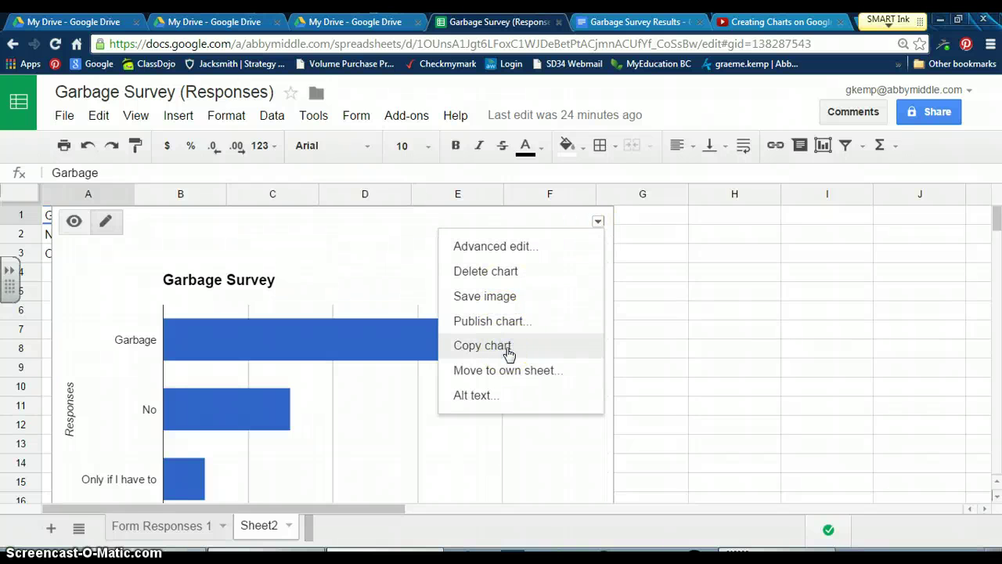
click(445, 347)
click(245, 22)
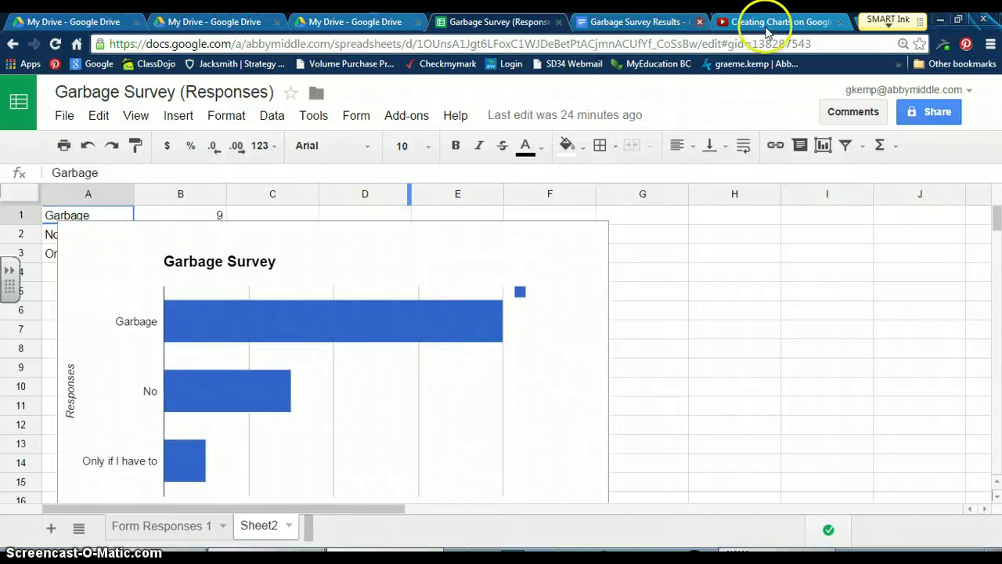
Step: Switch to the Garbage Survey Results document and paste the copied chart on the empty line below the Garbage Survey heading
click(643, 21)
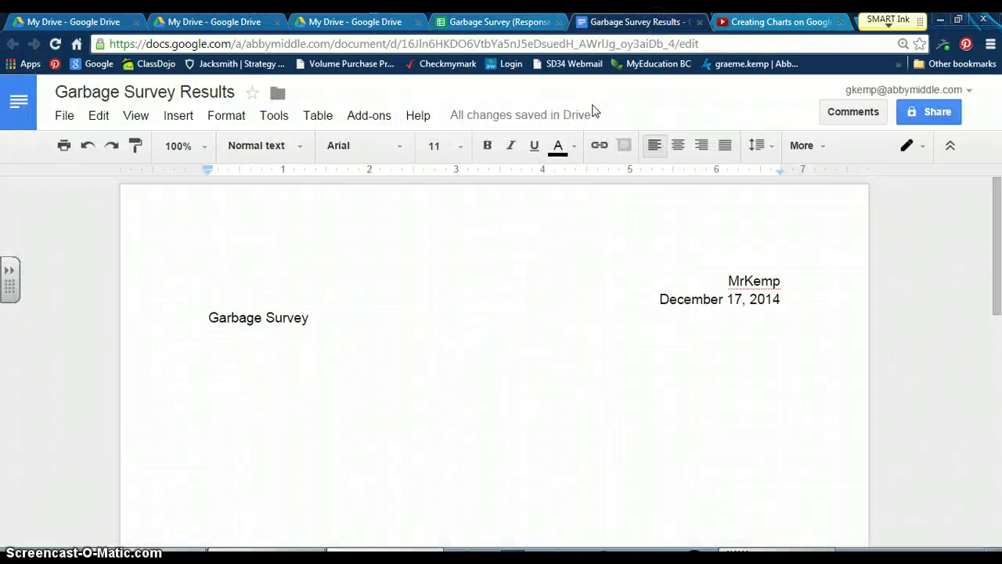
double_click(253, 354)
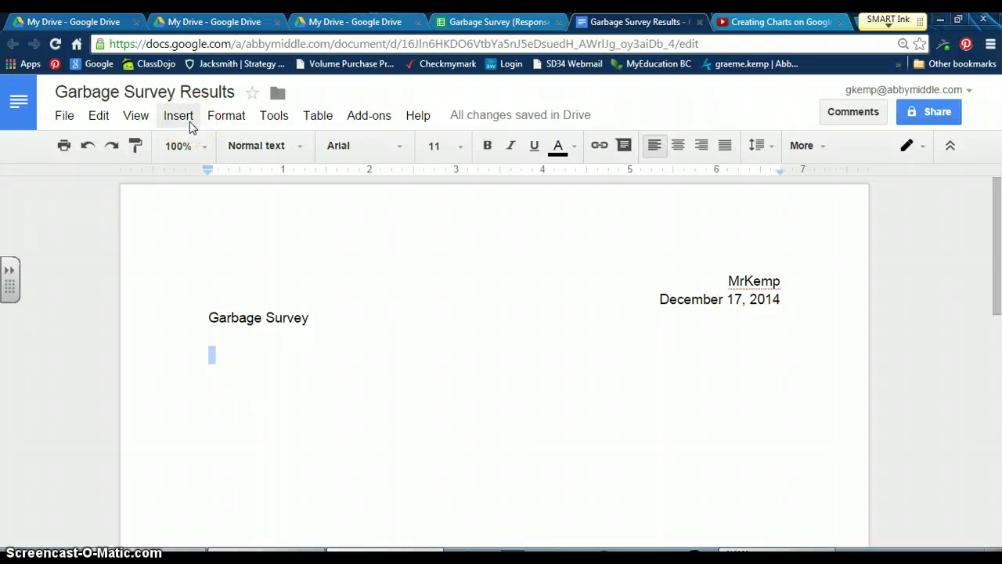
right_click(224, 356)
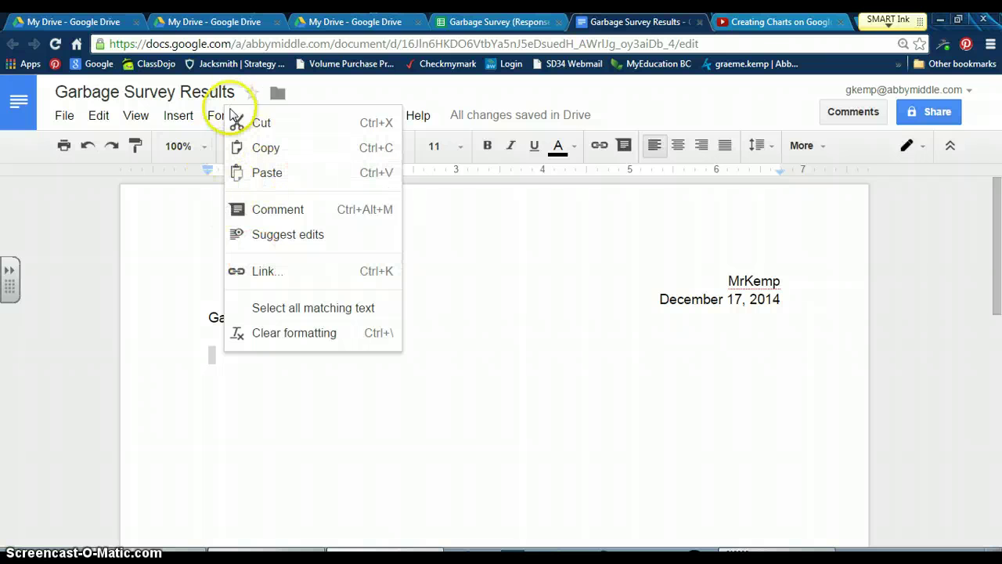
click(179, 115)
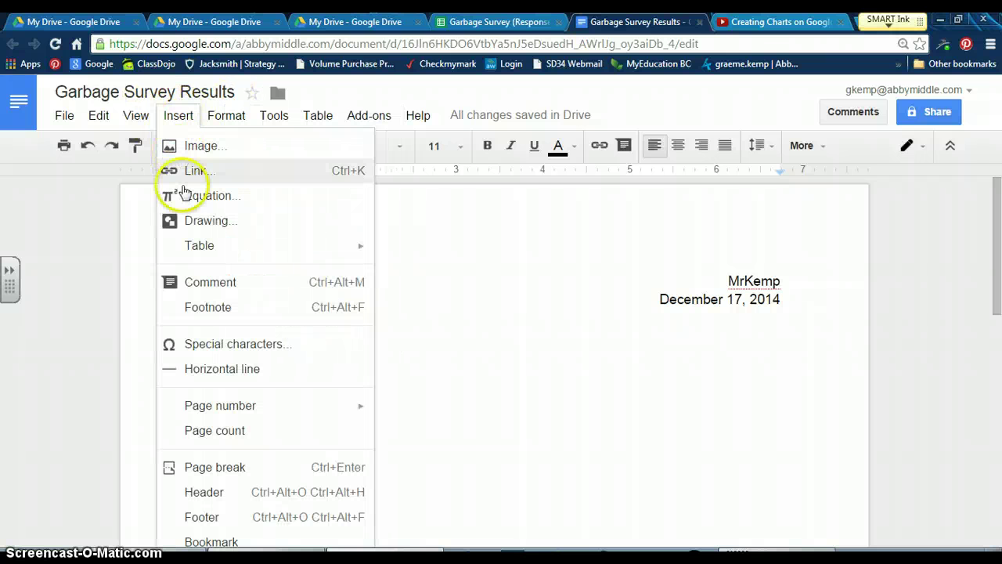
mouse_move(200, 409)
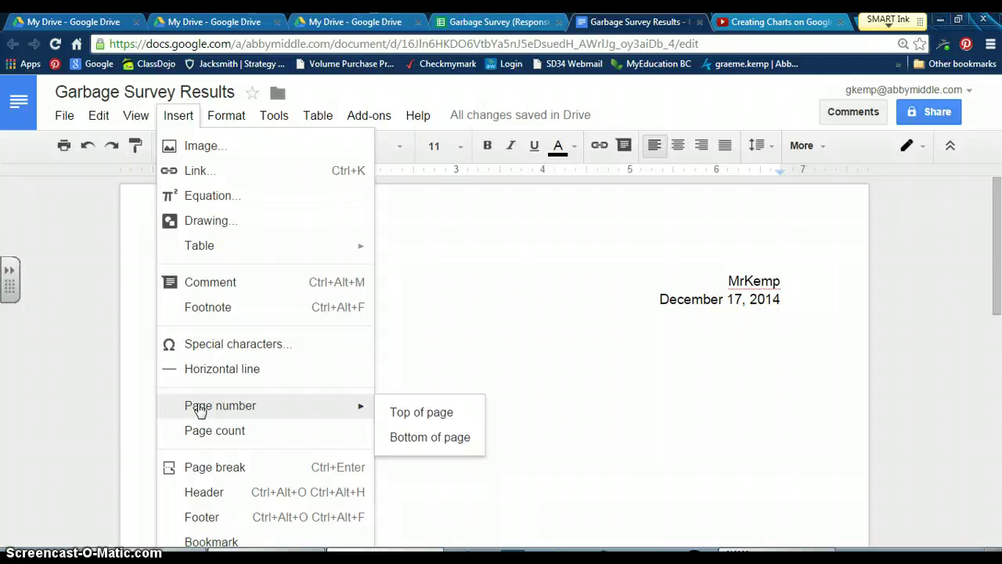
click(98, 115)
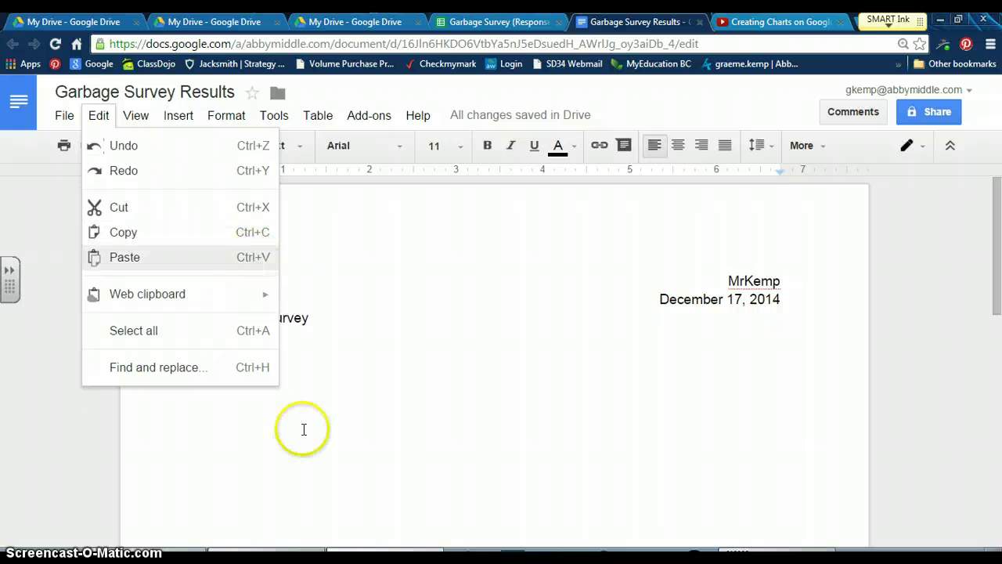
click(365, 360)
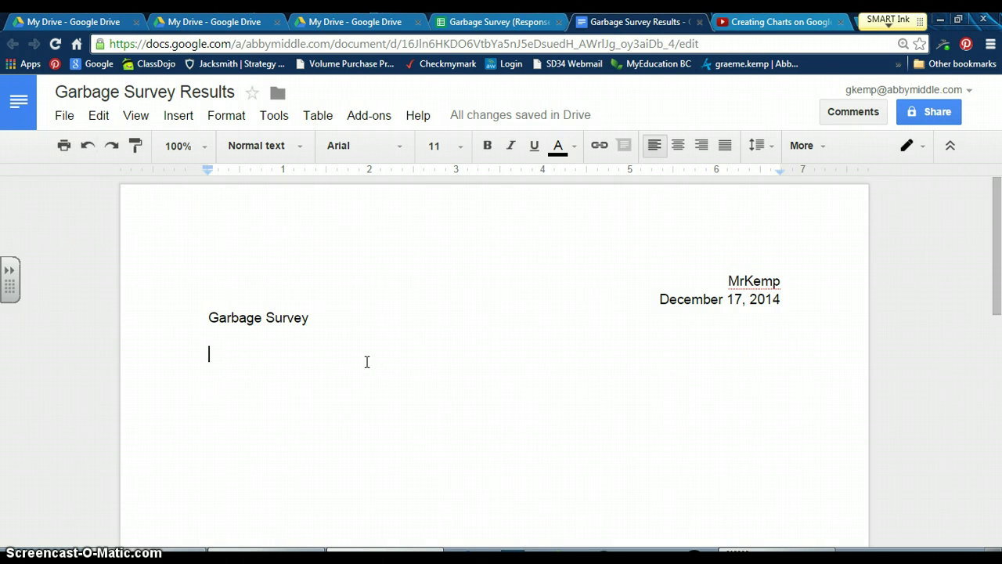
key(ctrl+v)
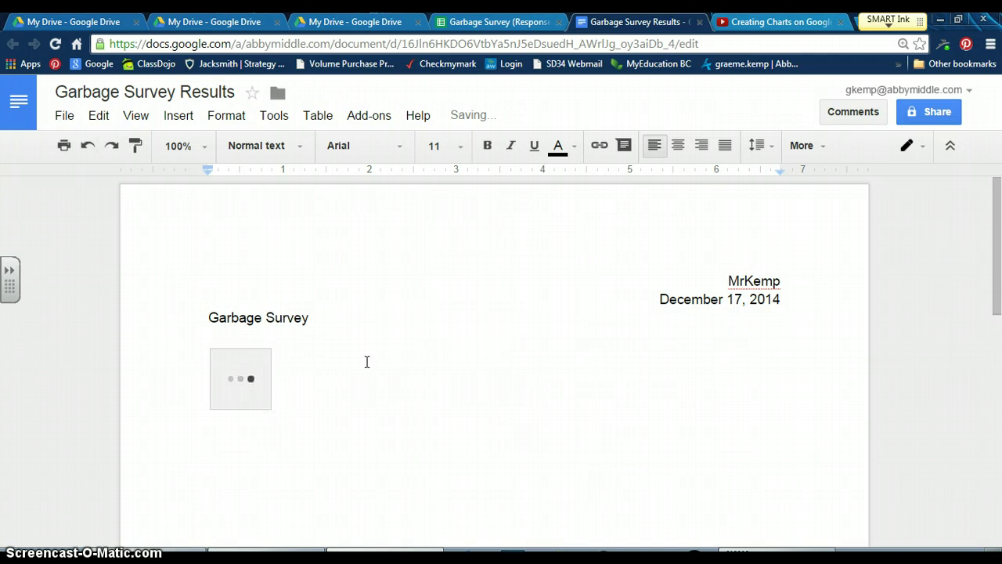
Step: Start a new line below the pasted chart and enter the label Chart #2
click(550, 335)
scroll(577, 371, down, 2)
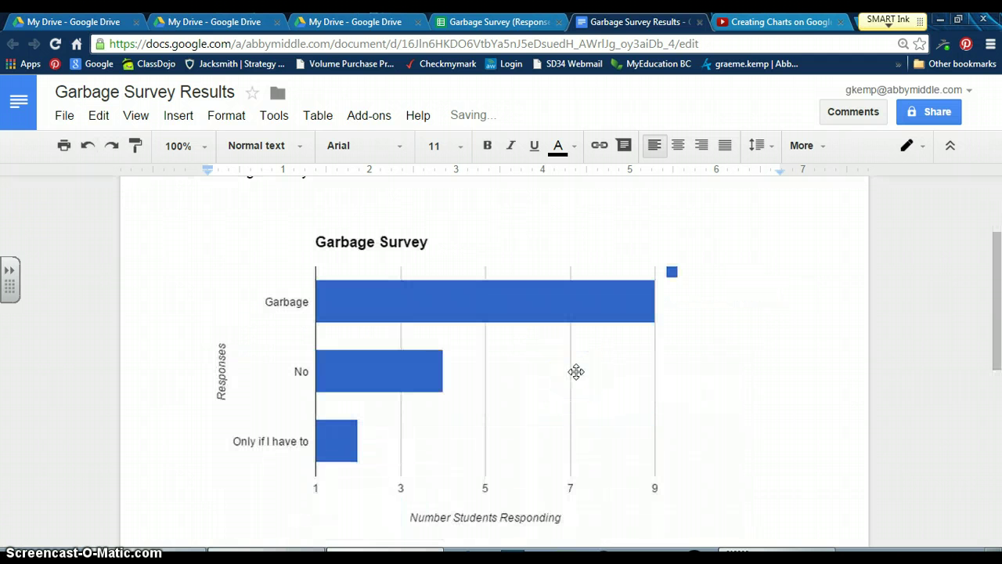
key(Return)
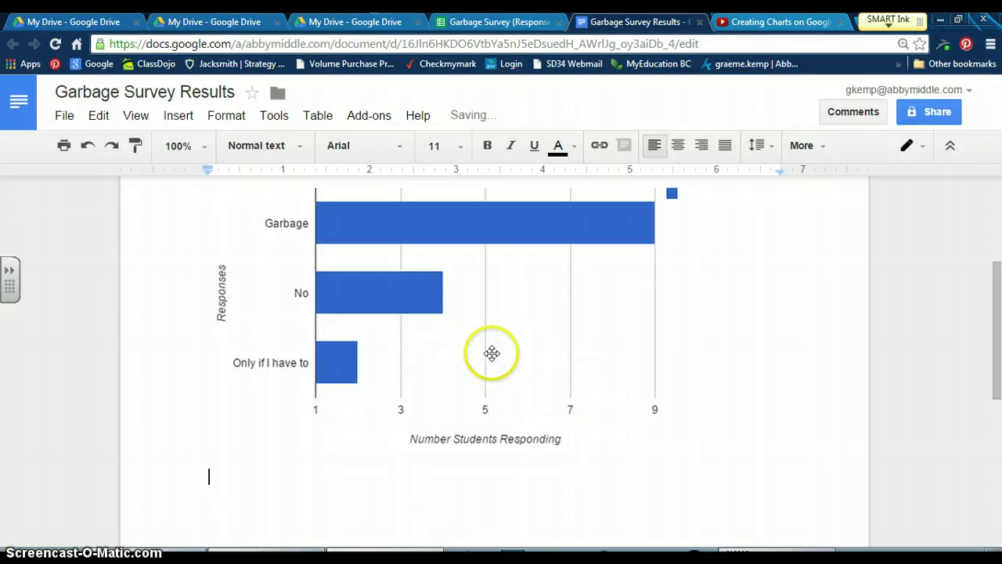
text(Chart #2)
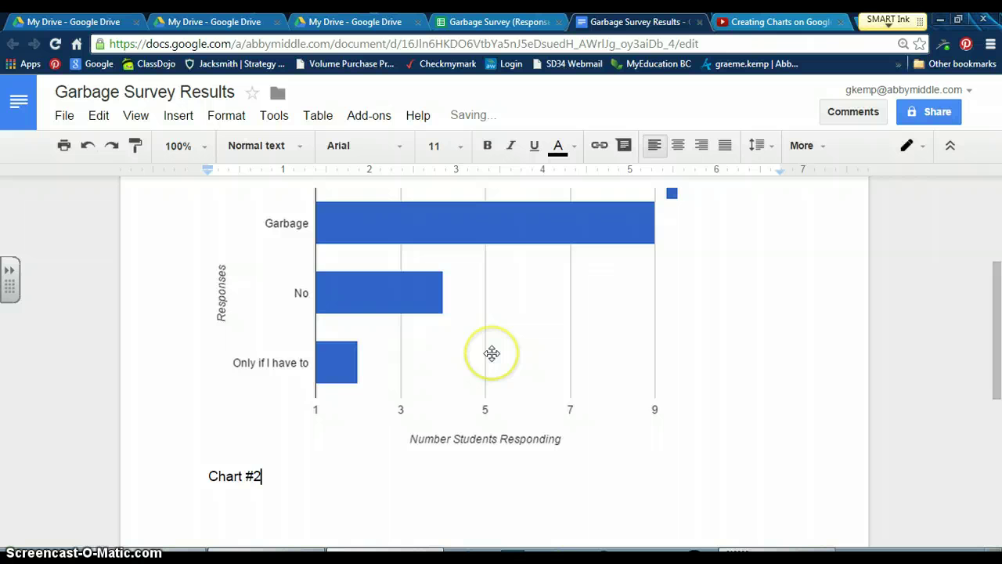
key(BackSpace)
Step: Add the label "Chart # 1", with a capital C, two lines below the Garbage Survey heading and above the chart
scroll(492, 353, up, 3)
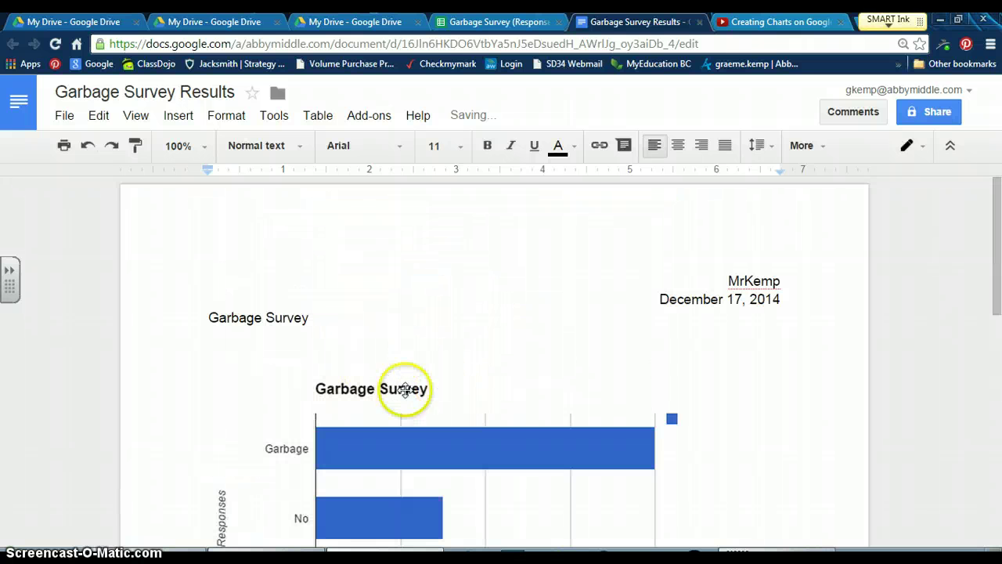
click(325, 315)
key(Return)
key(Return)
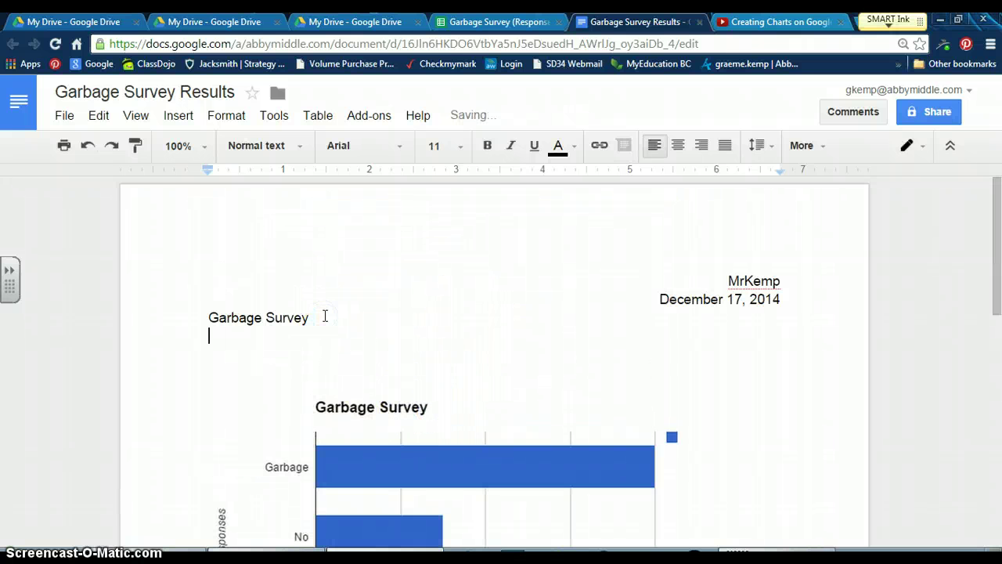
text(chart # 1)
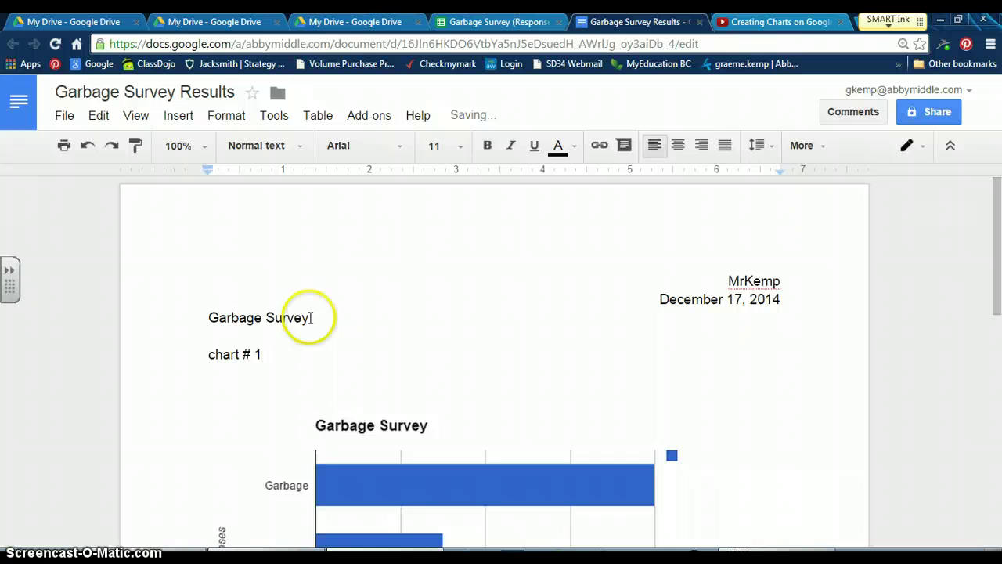
click(212, 346)
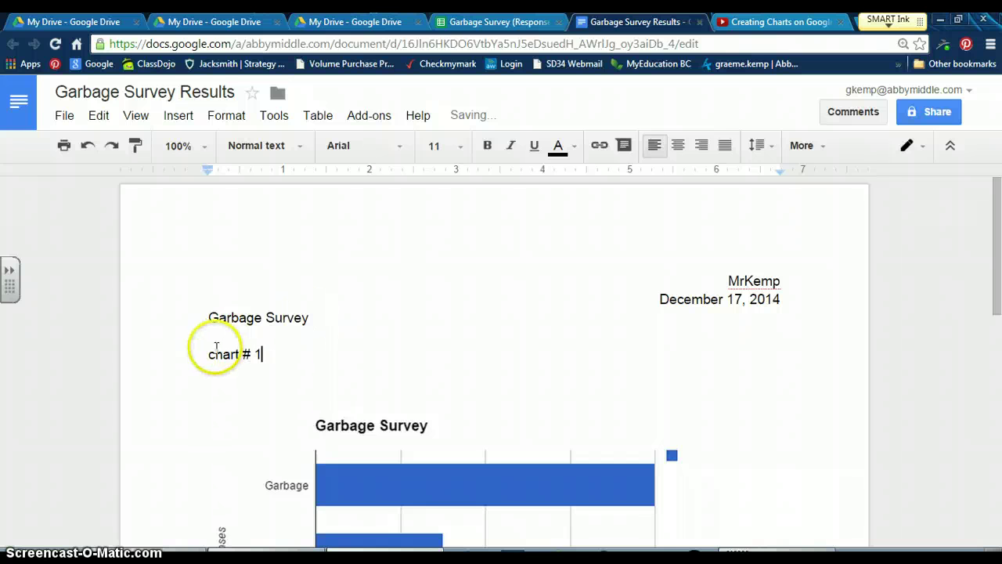
key(BackSpace)
text(C)
Step: Insert two more blank lines between the Garbage Survey heading and the Chart # 1 label
click(328, 317)
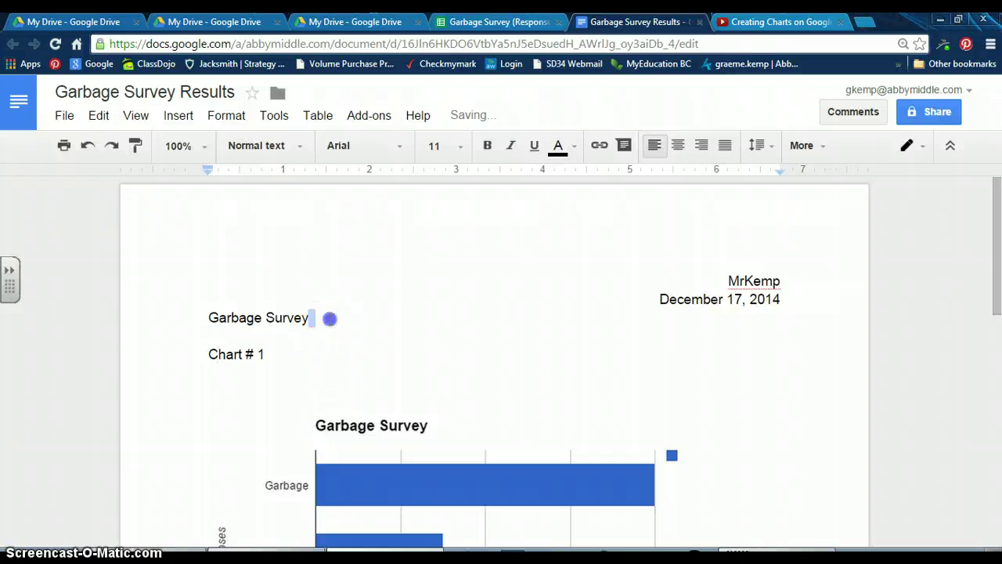
key(Return)
key(Return)
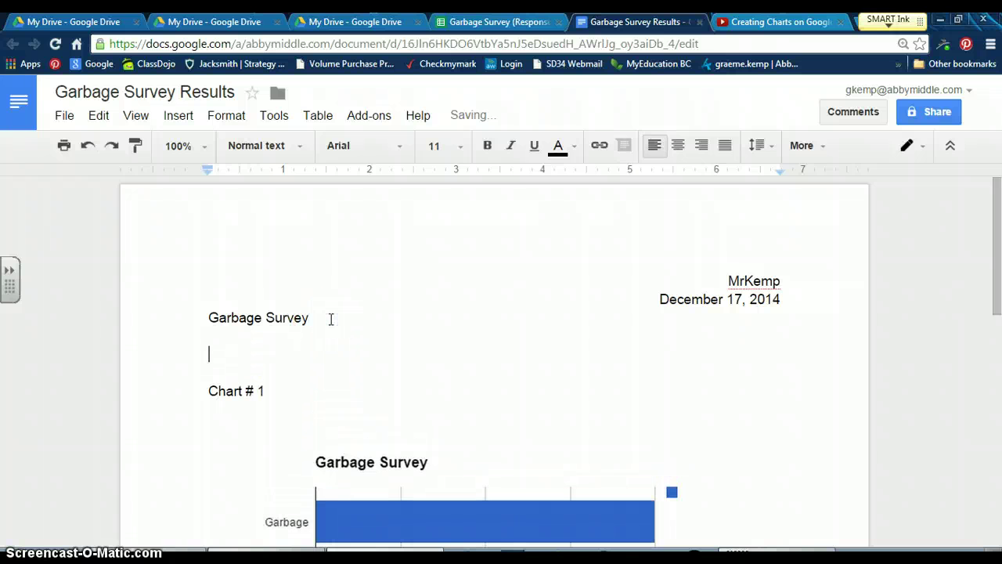
scroll(686, 449, down, 2)
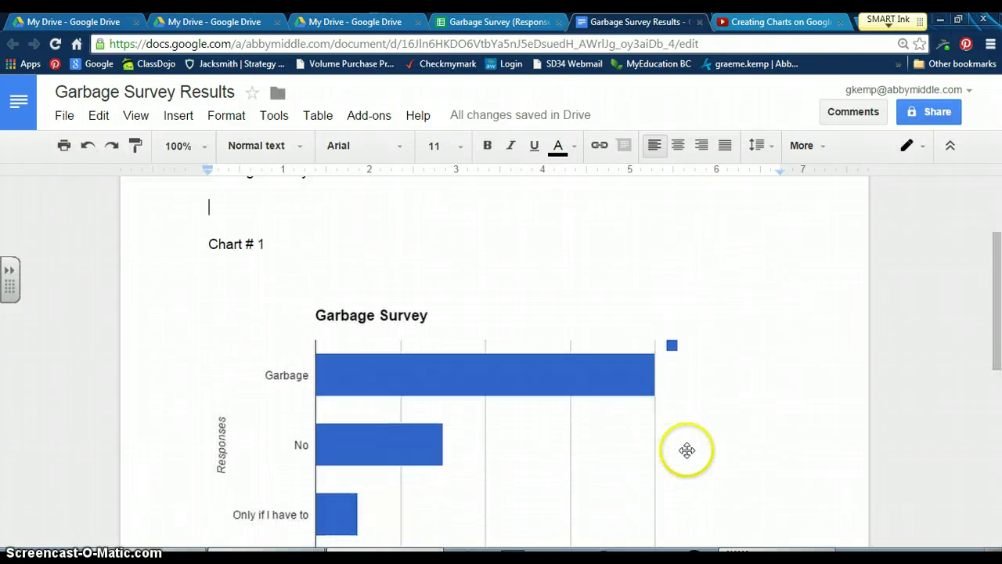